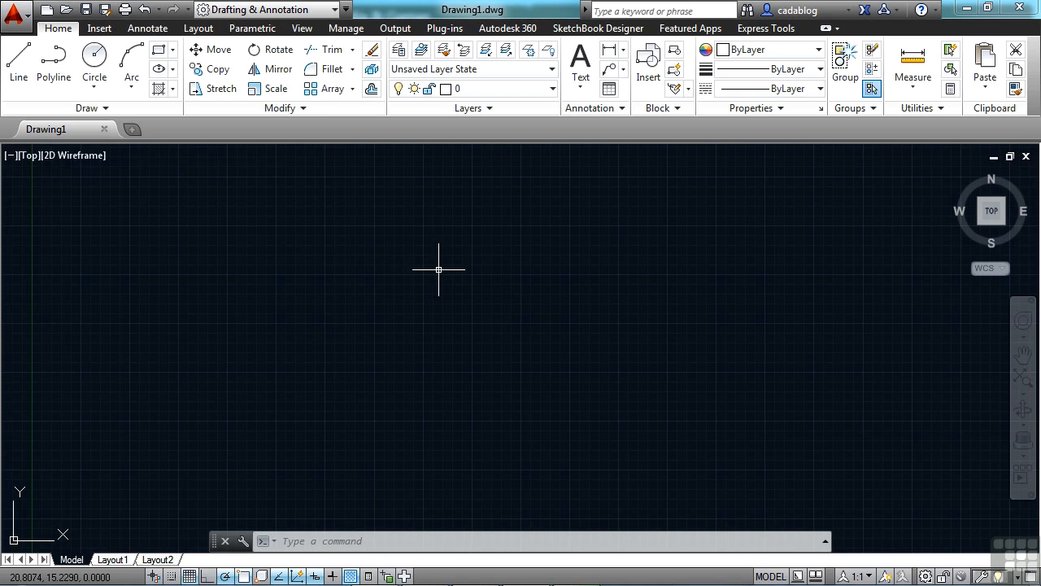
Bring up the Welcome Screen to look over its Work, Learn and Extend sections, and close it
click(936, 11)
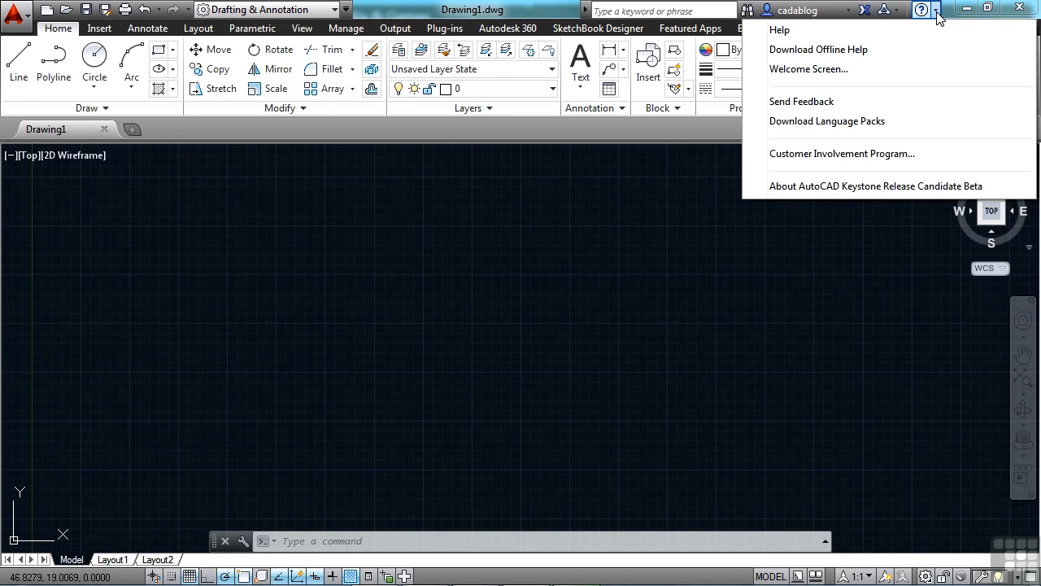
click(840, 73)
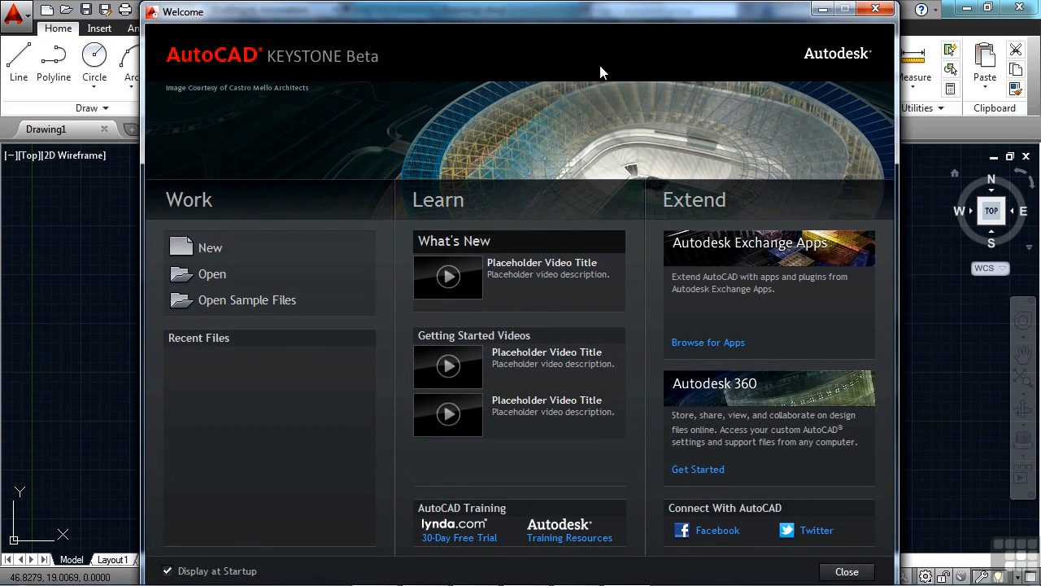
mouse_move(598, 16)
mouse_down()
mouse_move(598, 2)
mouse_move(597, 12)
mouse_up()
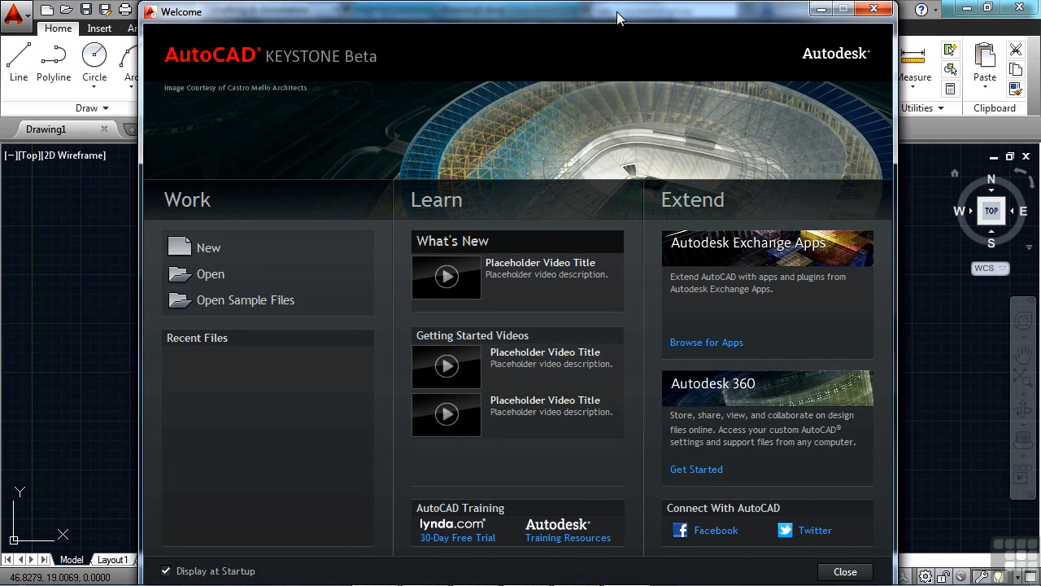
click(874, 9)
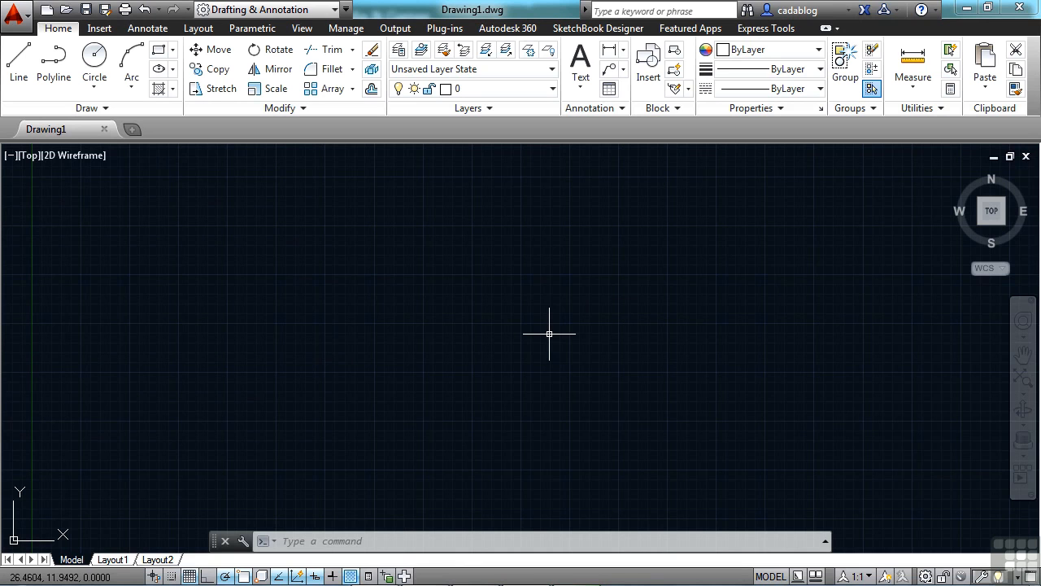
Draw a closed four-sided shape from line segments with a horizontal top edge near the middle of the drawing
text(line)
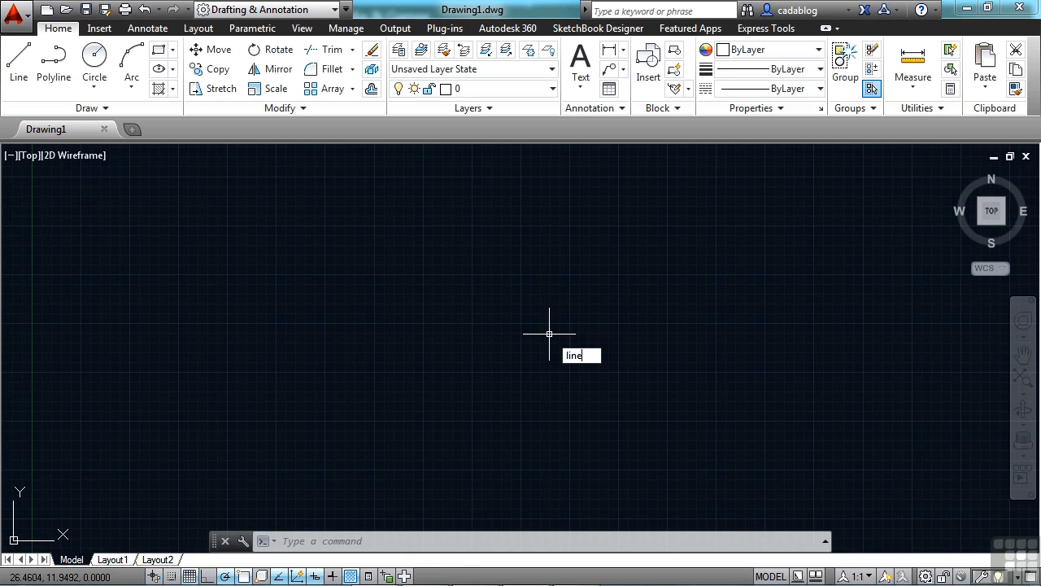
key(Return)
click(549, 262)
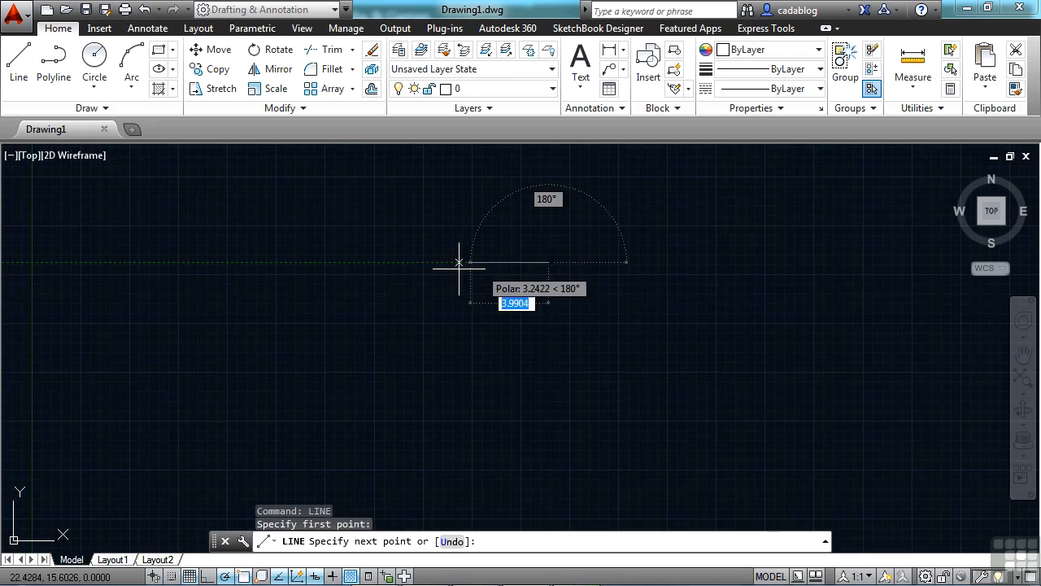
click(385, 262)
click(372, 405)
click(470, 419)
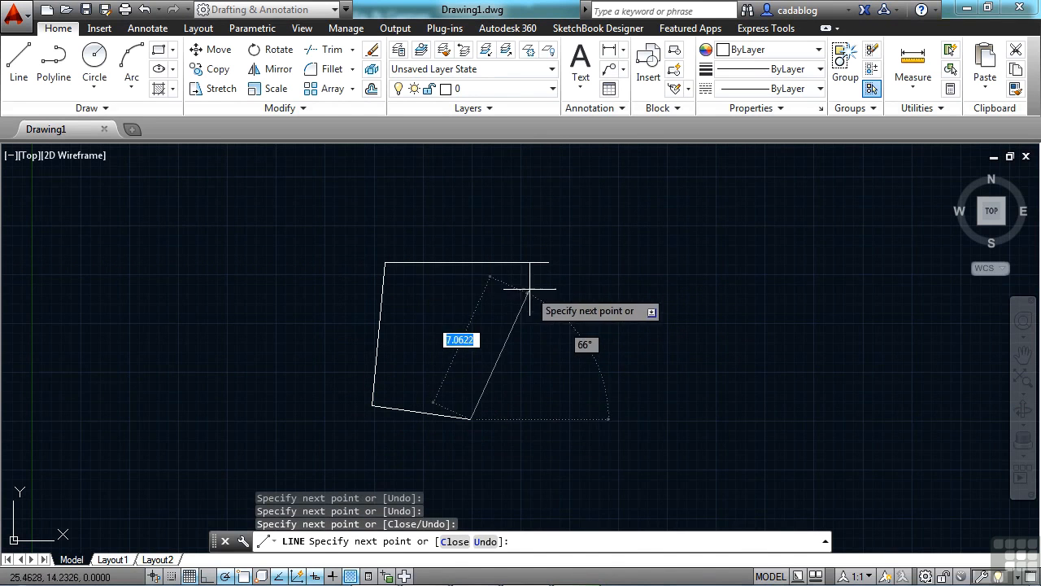
click(548, 263)
right_click(585, 322)
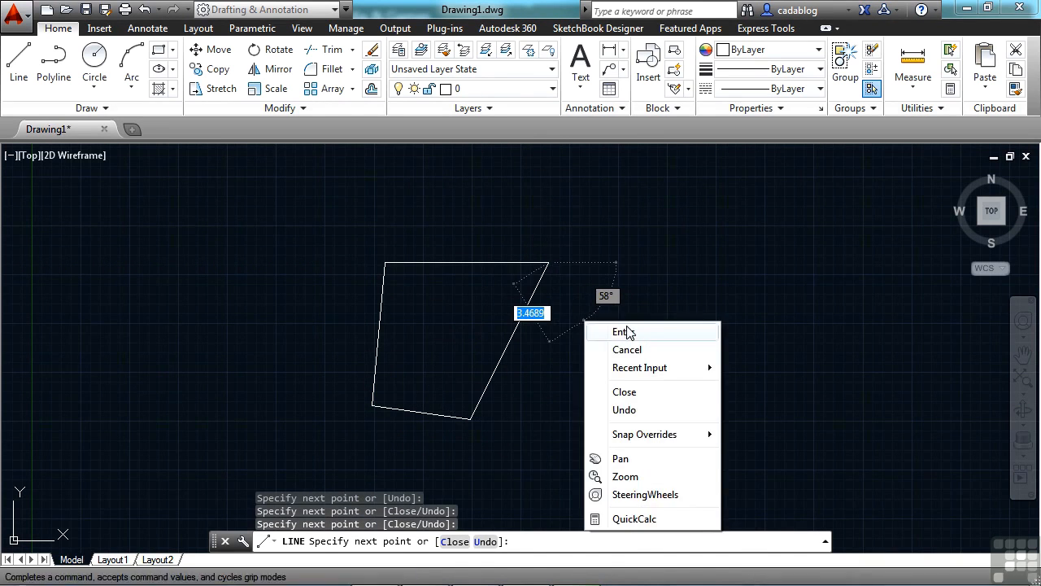
click(623, 331)
Draw a circle to the right of the four-sided shape
text(c)
key(Return)
click(706, 299)
click(662, 340)
Draw a rectangle about 6.94 units wide to the left of the four-sided shape
text(rec)
key(Return)
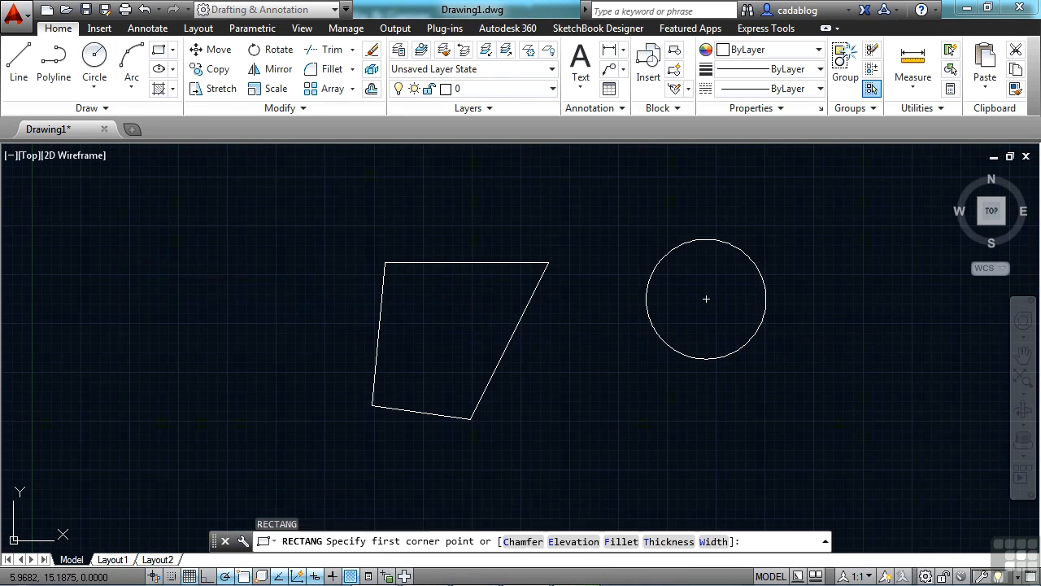
click(148, 270)
click(284, 344)
Add a linear dimension to the rectangle's top edge, placing the dimension line above it
click(144, 29)
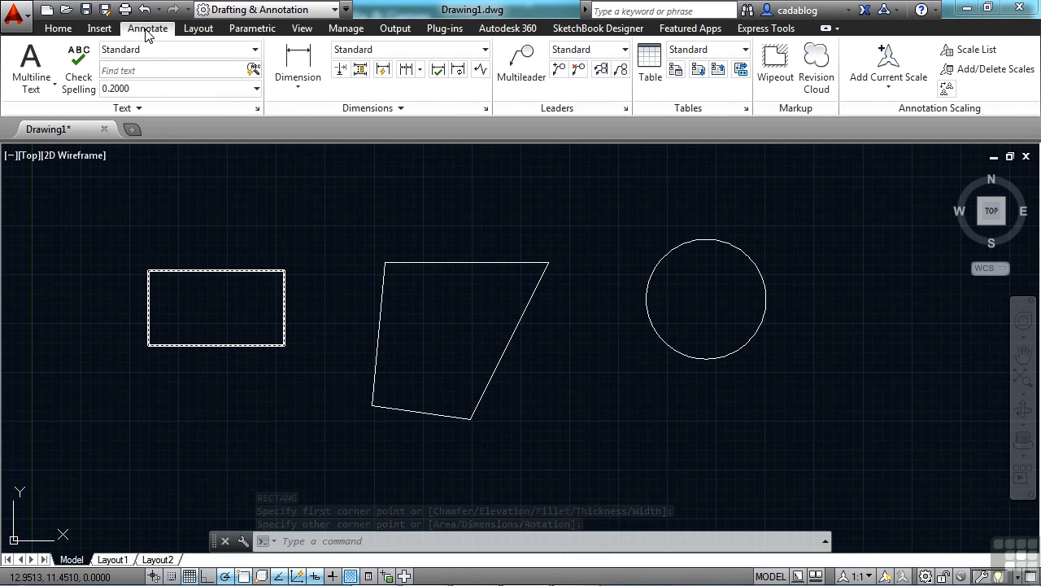
click(297, 61)
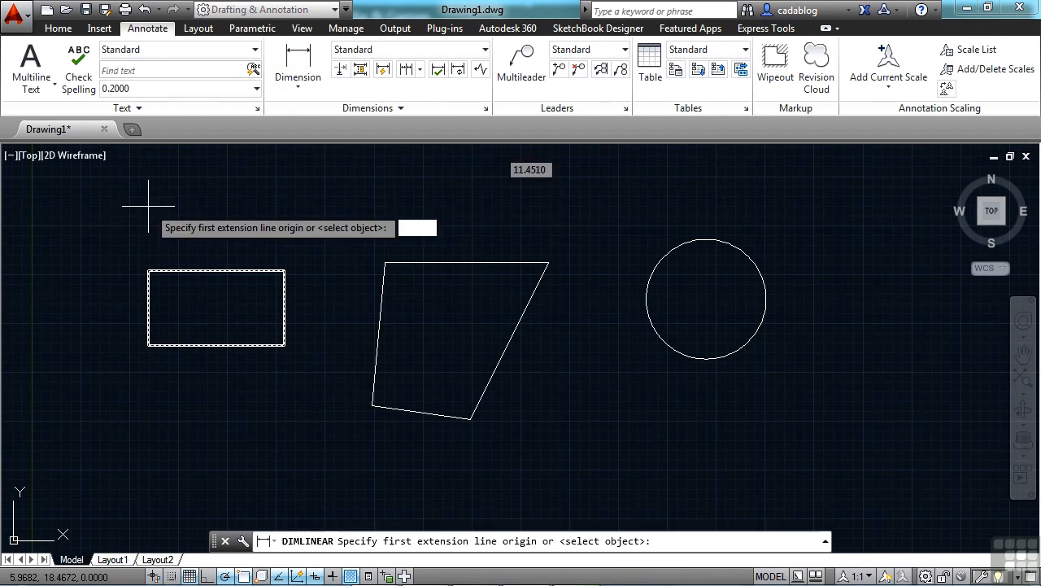
click(148, 270)
click(285, 270)
click(219, 227)
scroll(209, 249, up, 5)
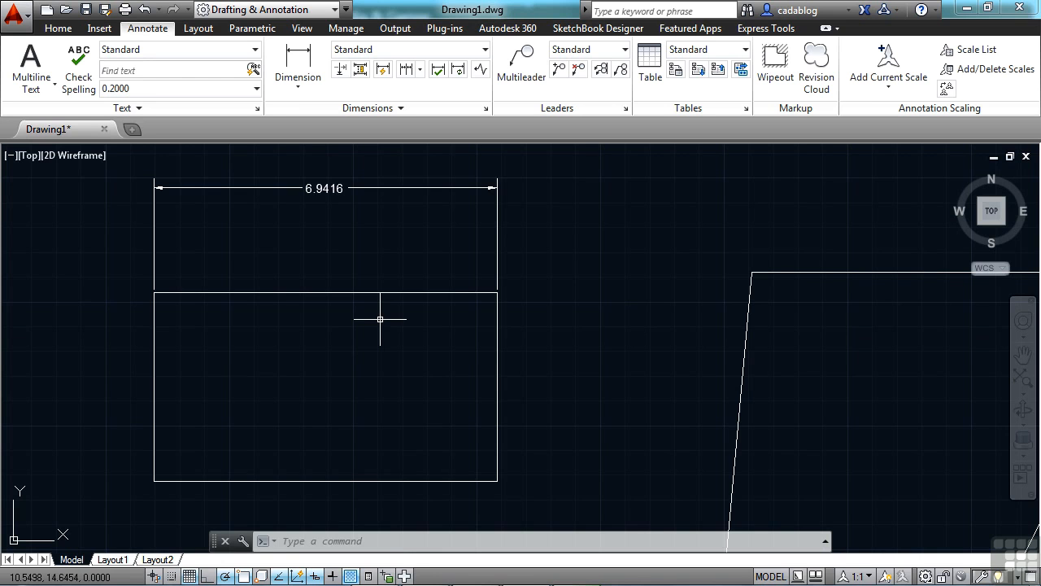
scroll(383, 317, down, 6)
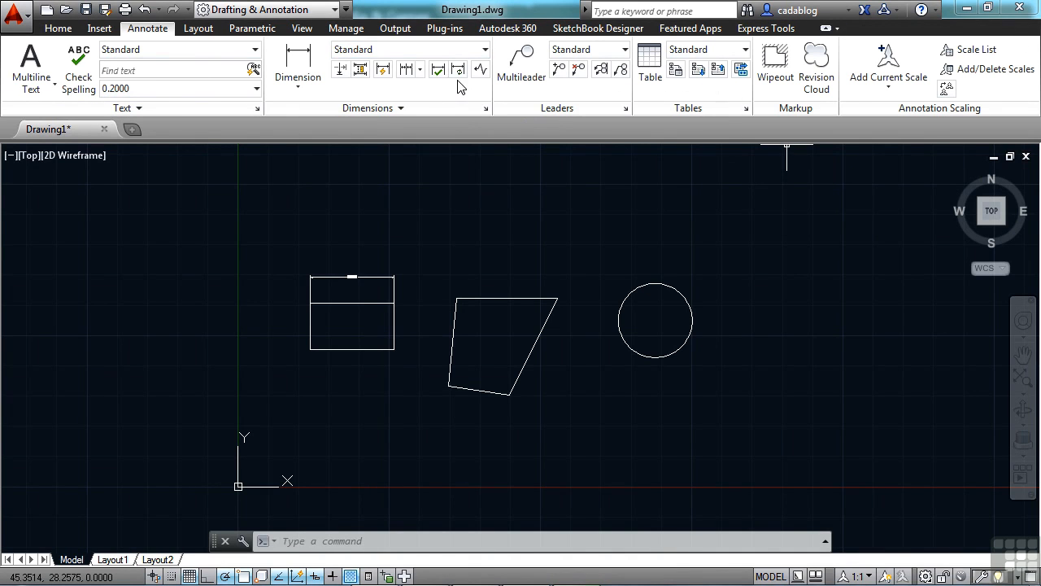
click(15, 17)
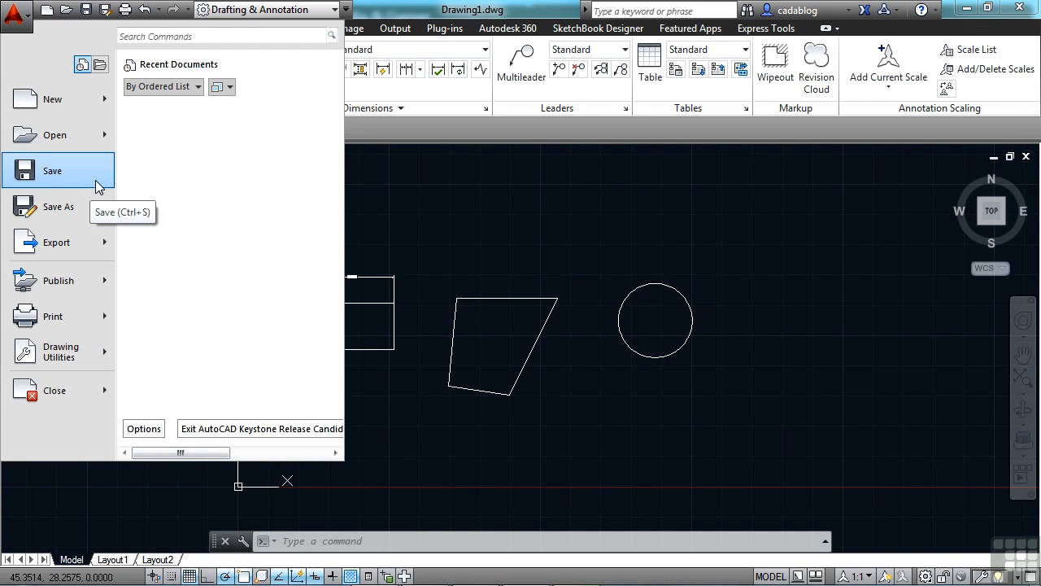
click(440, 246)
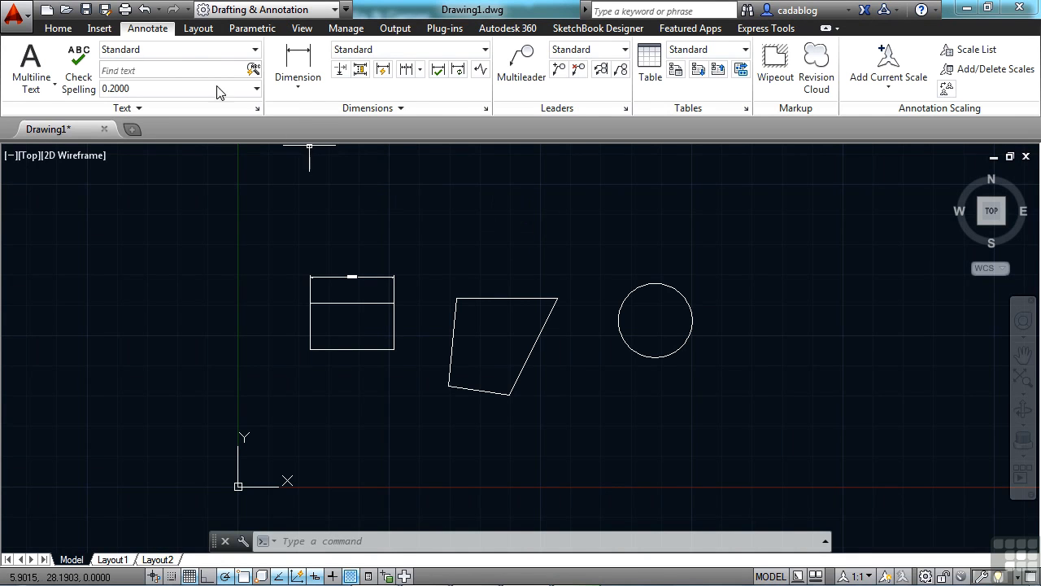
click(62, 30)
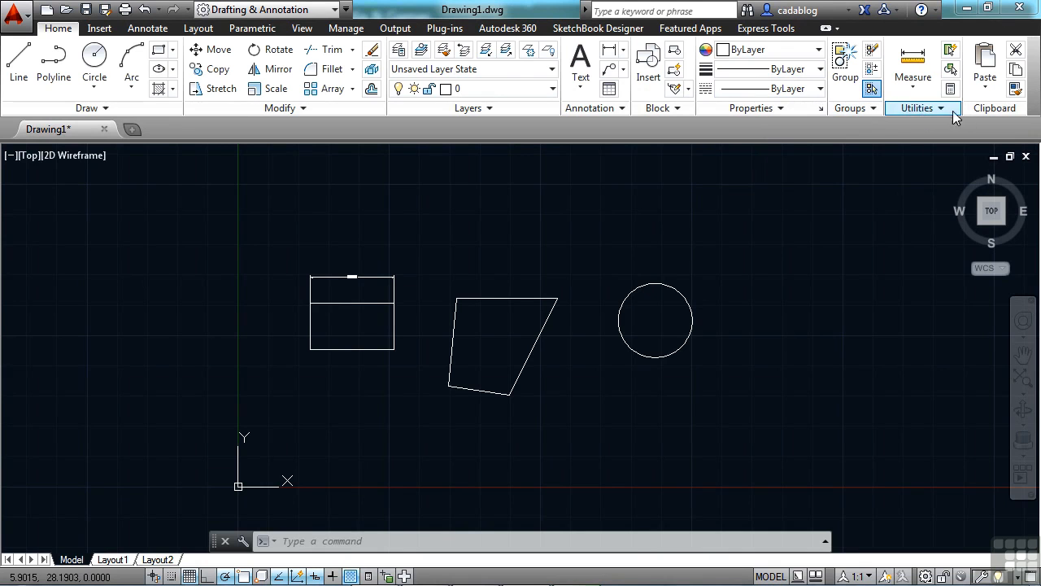
click(101, 31)
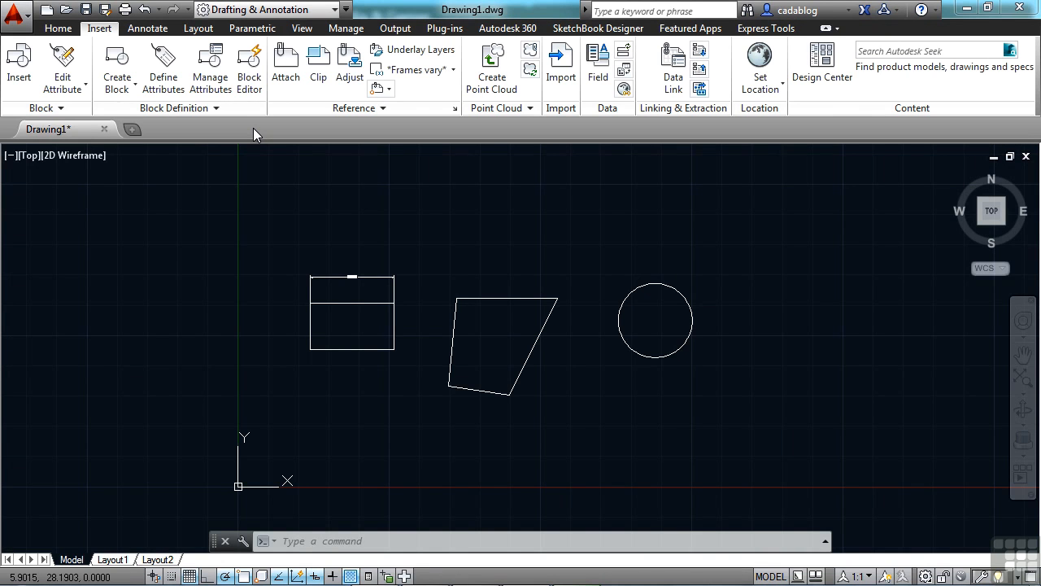
click(147, 28)
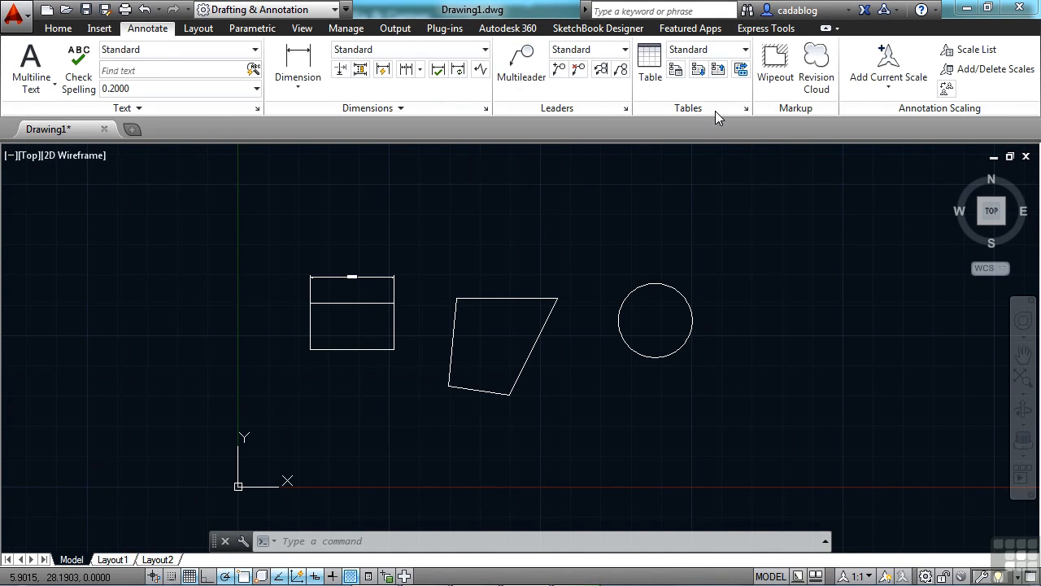
click(200, 29)
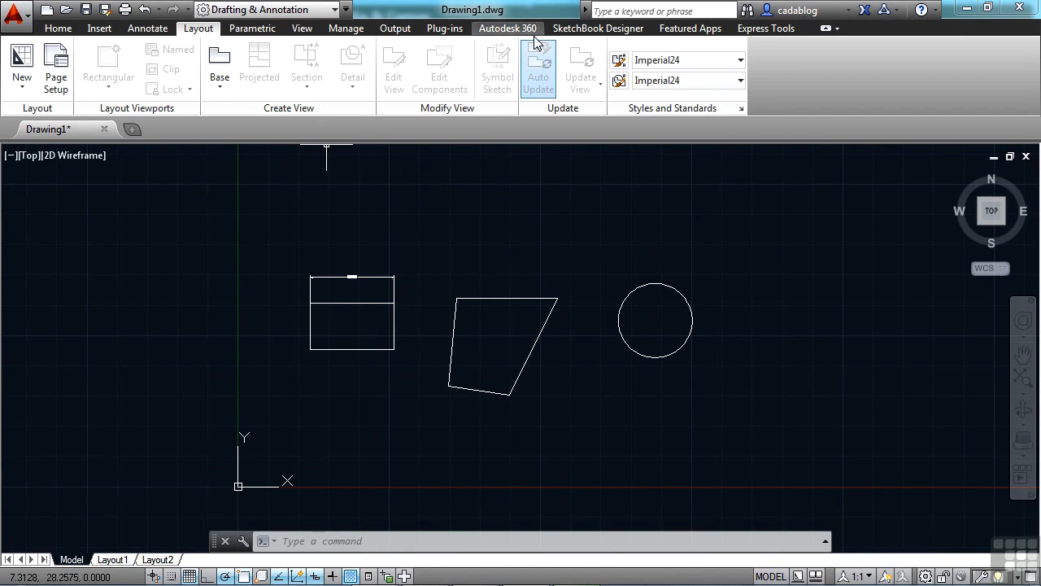
Draw a single long horizontal line above the rectangle, the four-sided shape and the circle
click(59, 29)
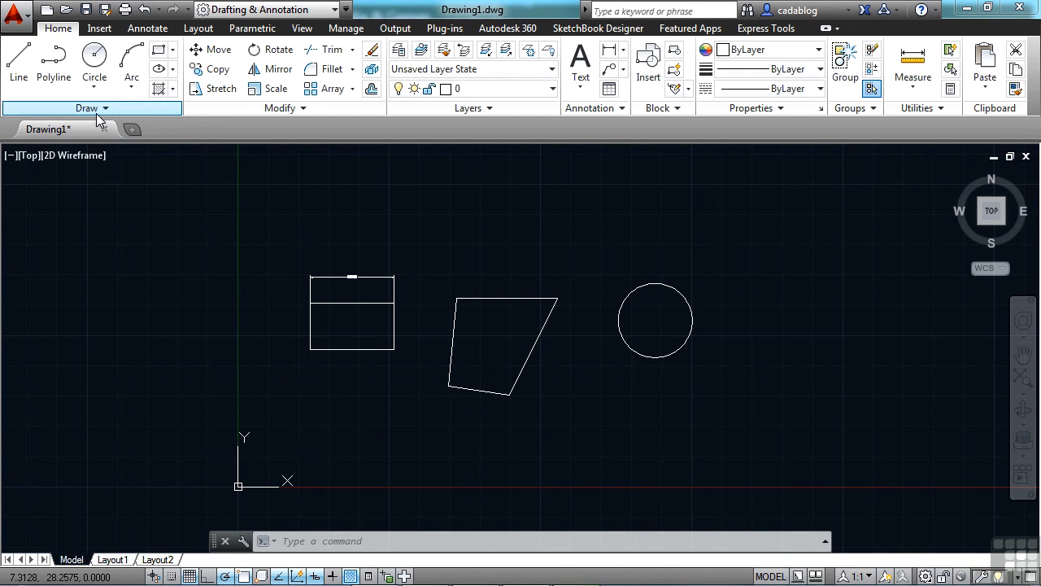
click(25, 71)
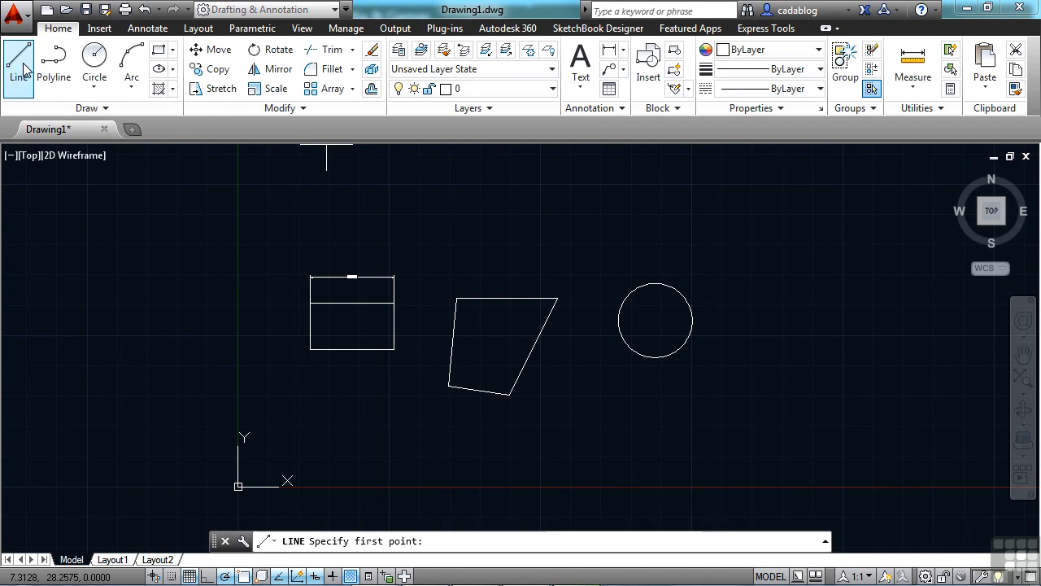
click(264, 211)
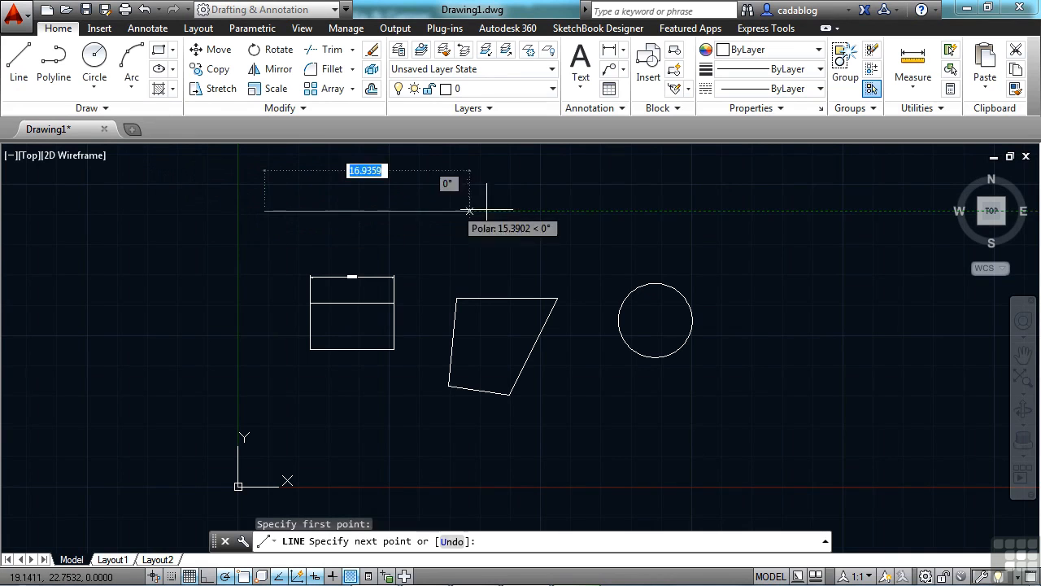
click(704, 210)
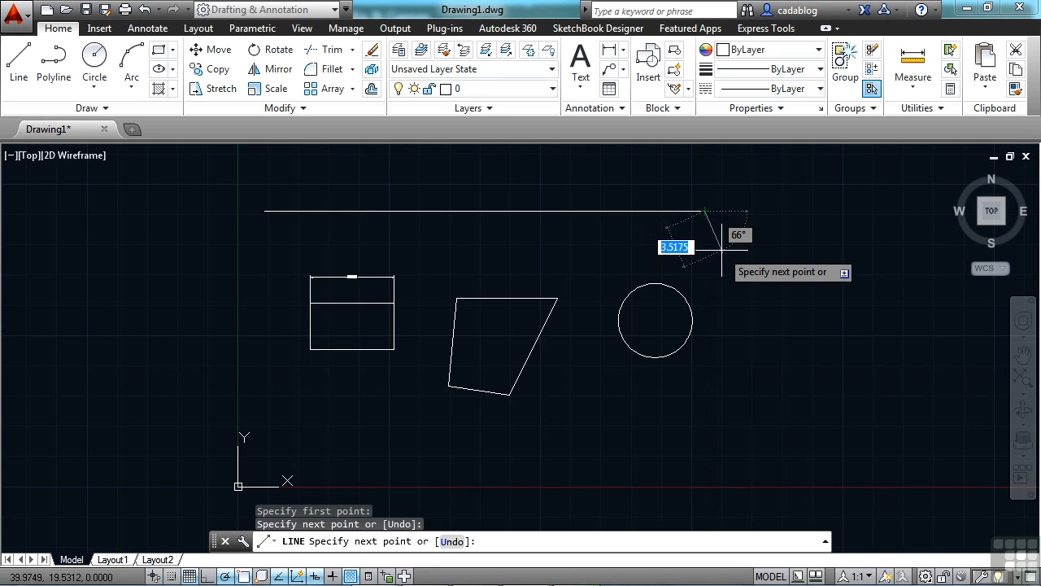
key(Escape)
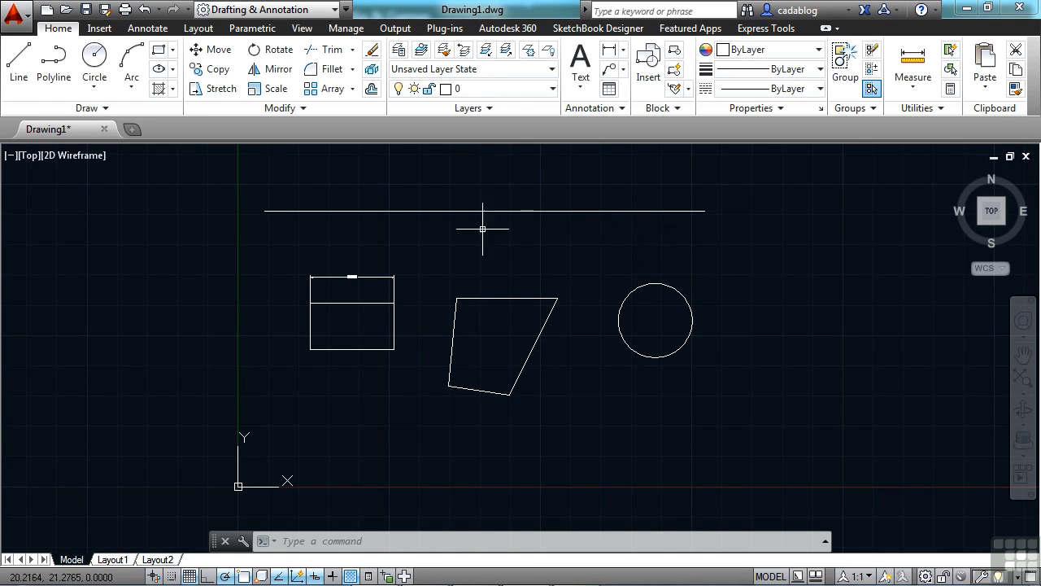
Draw a slightly slanted, nearly vertical line to the left of the rectangle and finish the Line command
text(l)
key(Return)
click(180, 222)
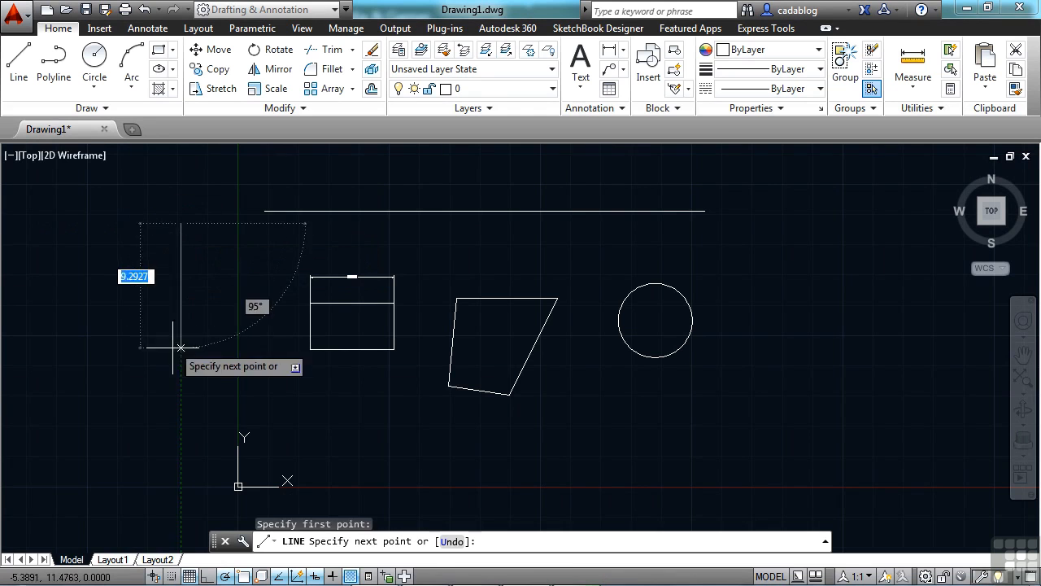
click(171, 390)
right_click(221, 371)
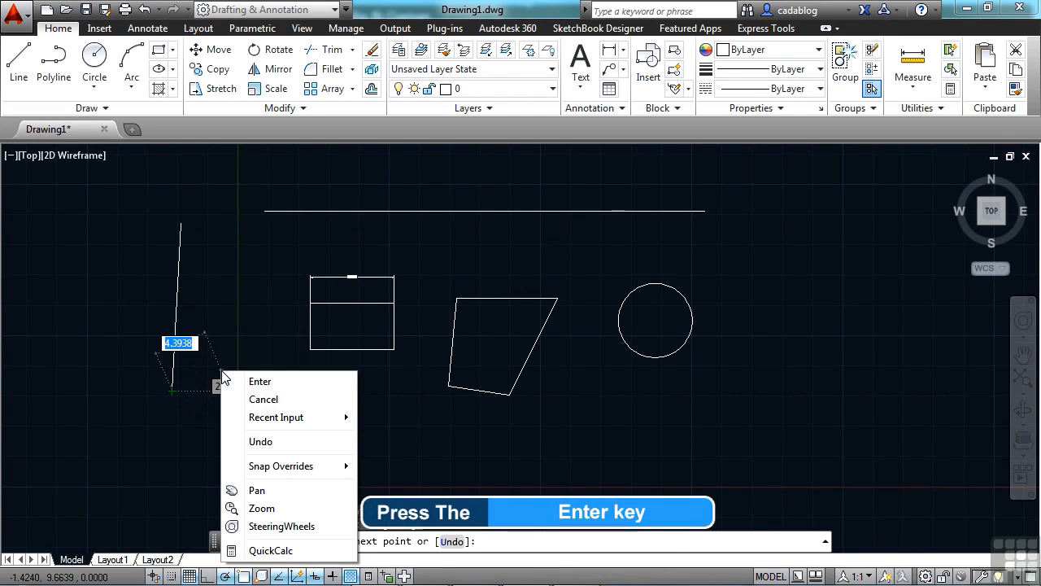
click(282, 382)
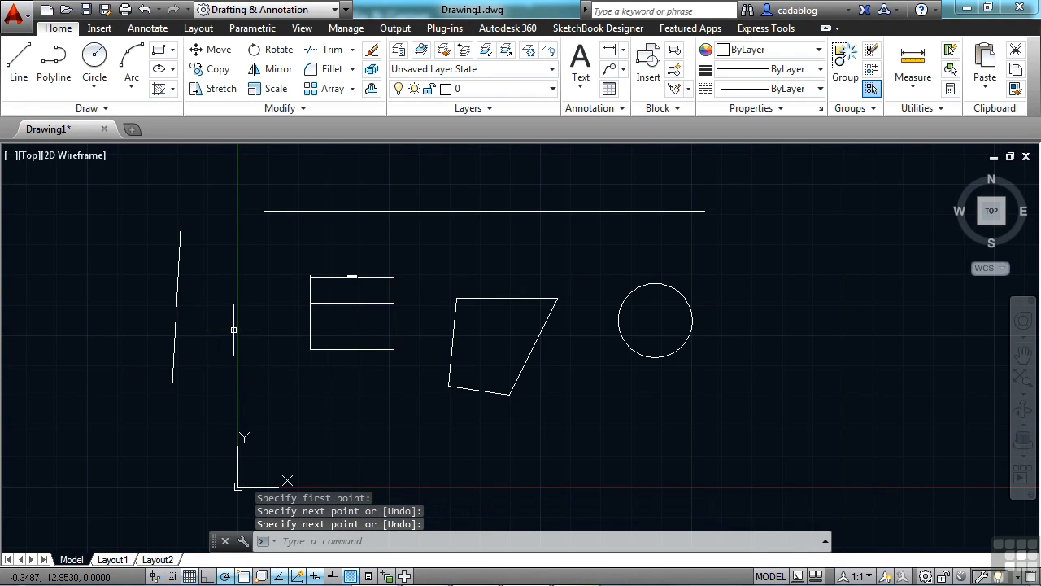
Draw a vertical line to the left of the slanted line
click(22, 52)
click(114, 229)
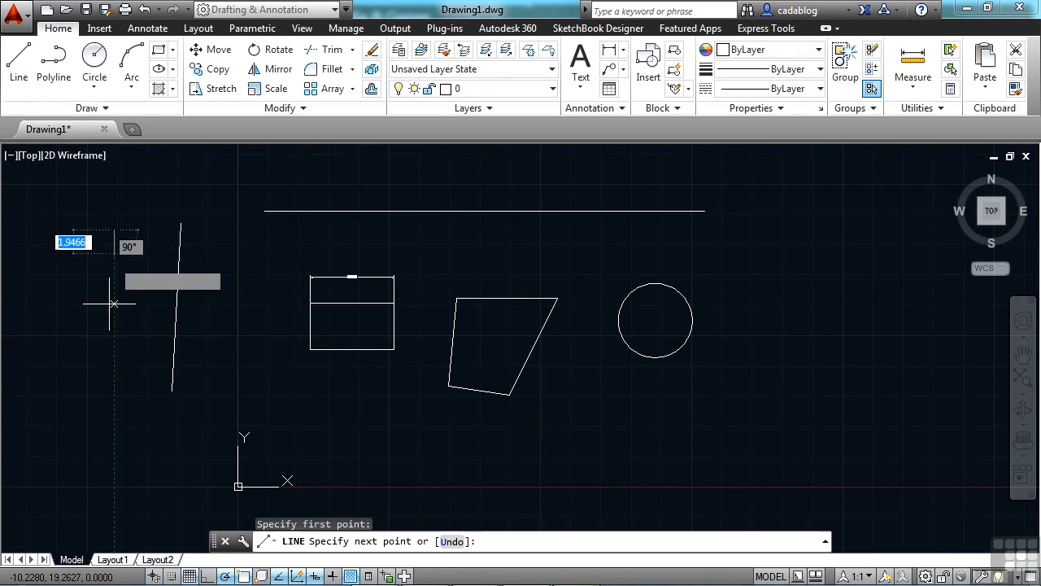
click(114, 400)
right_click(133, 382)
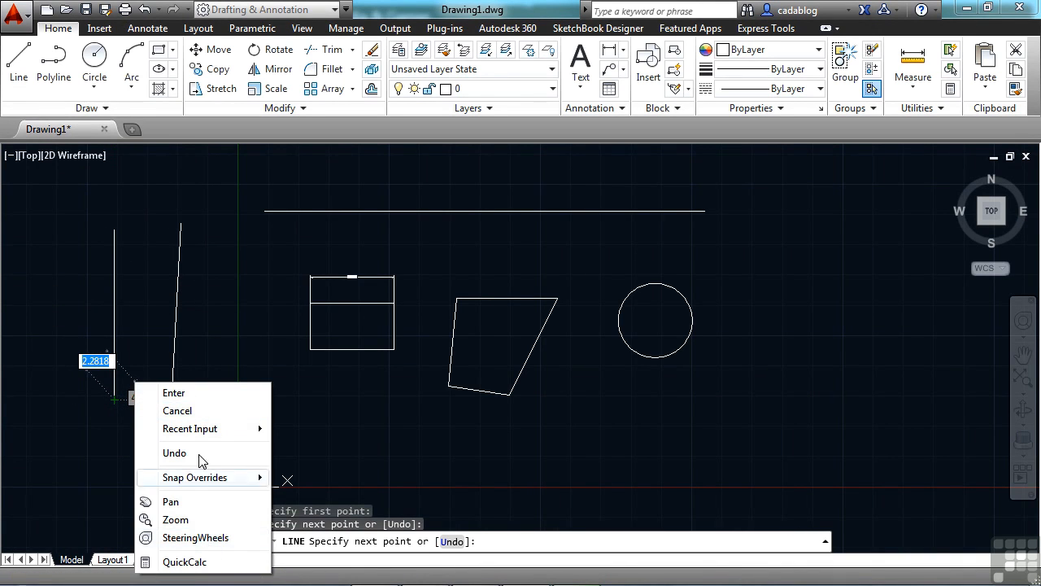
click(196, 408)
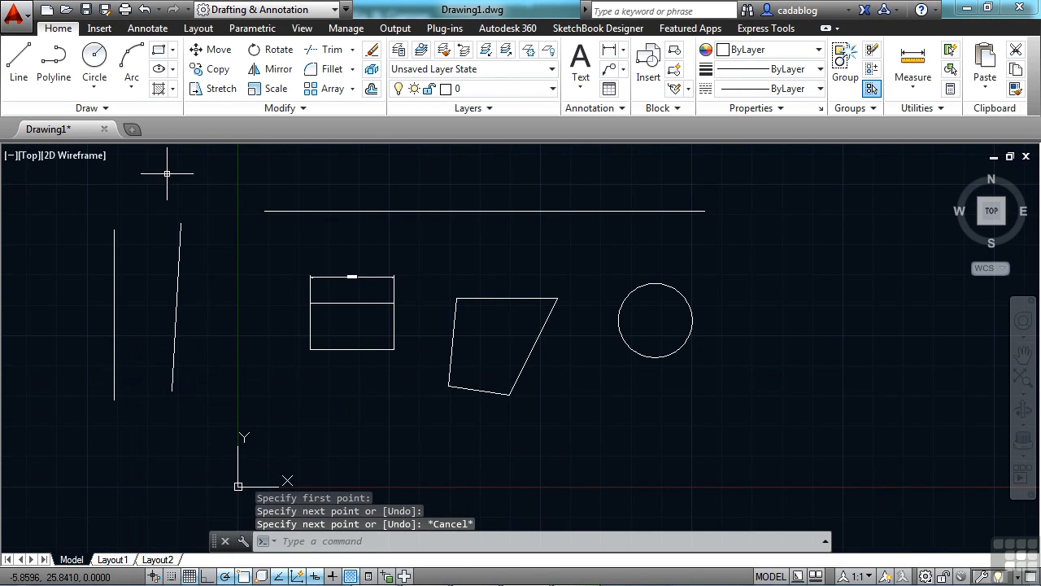
Draw a second long horizontal line just above the existing one
click(19, 65)
click(261, 175)
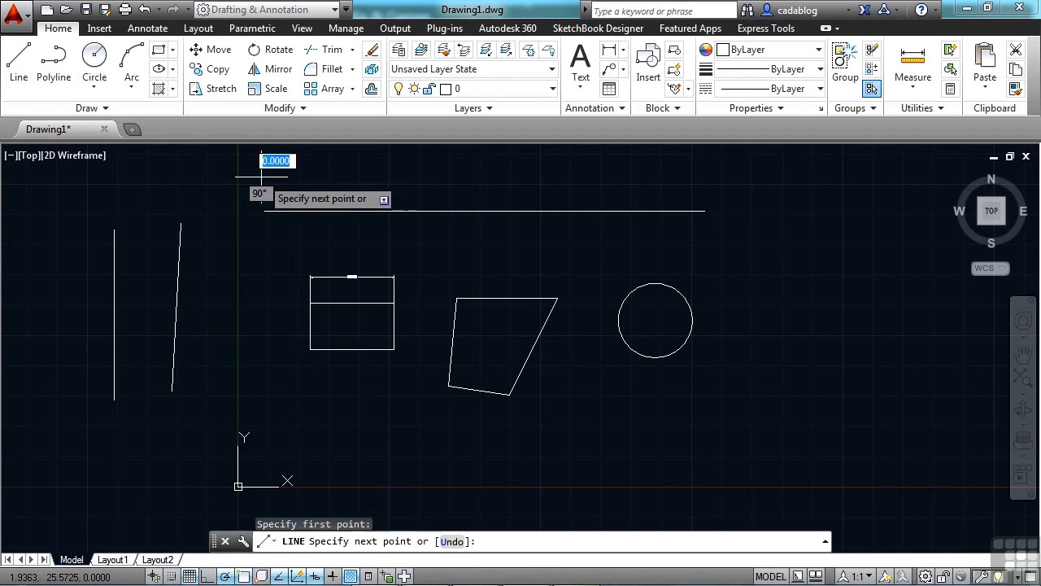
click(656, 176)
key(Return)
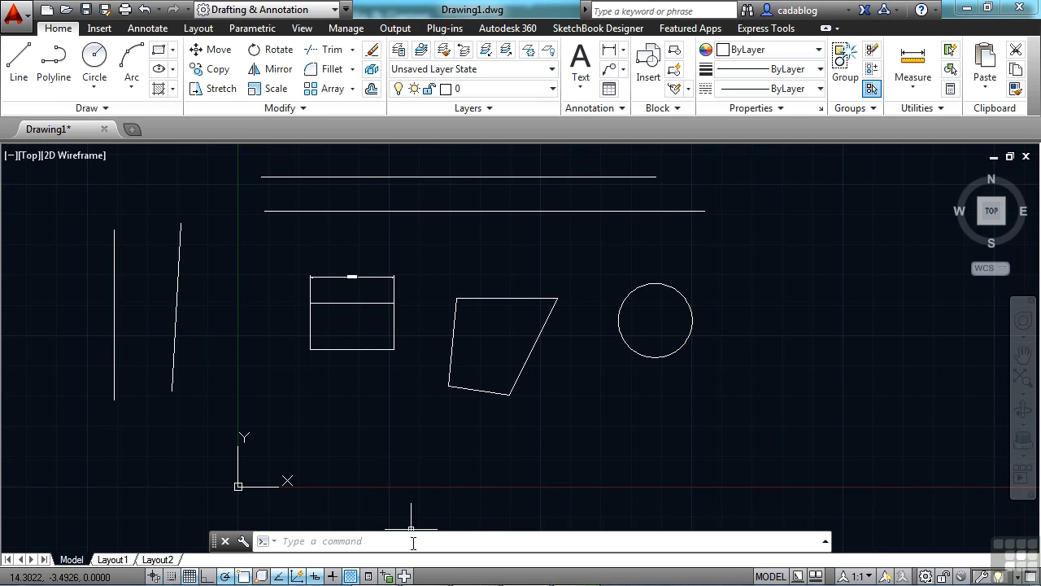
text(LINE)
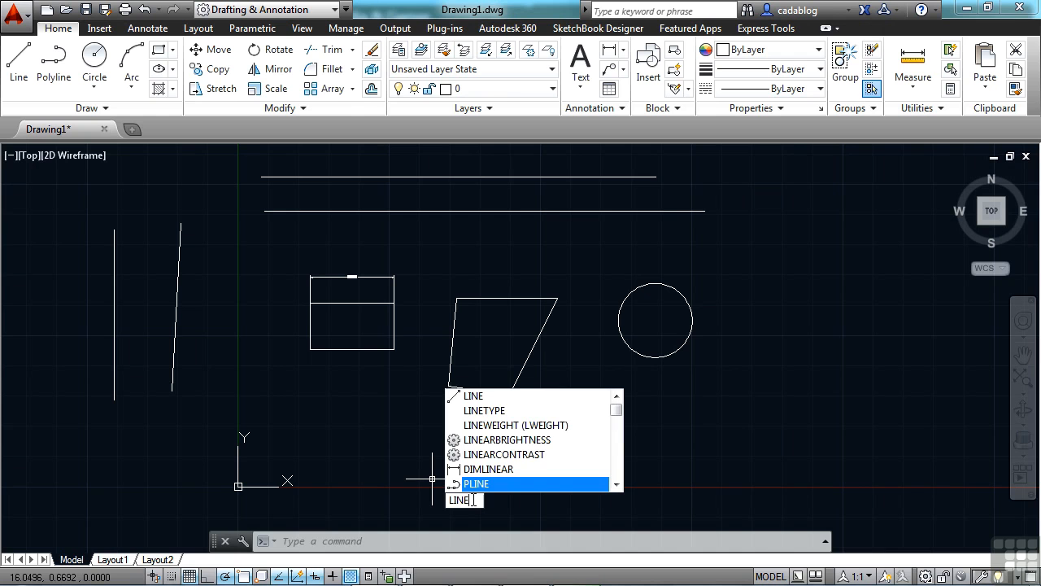
key(Return)
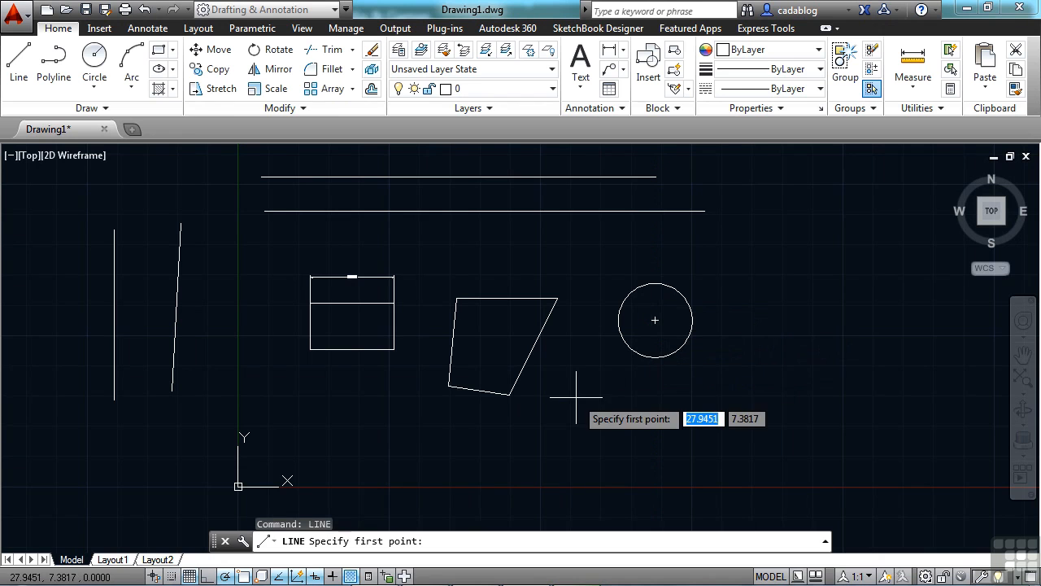
key(Escape)
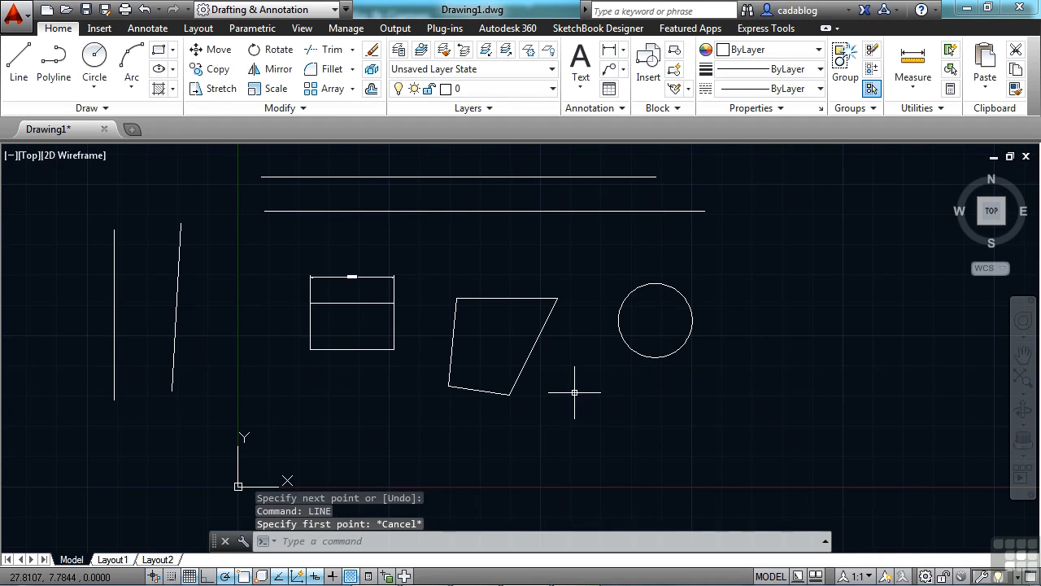
Toggle Dynamic Input and draw a long slanted line between the four-sided shape and the circle
click(318, 576)
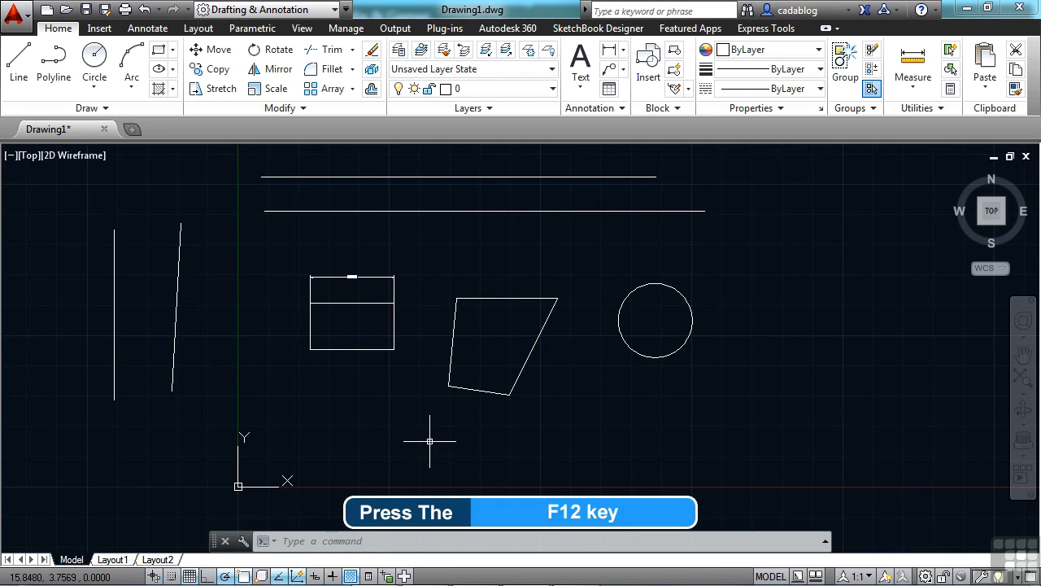
text(line)
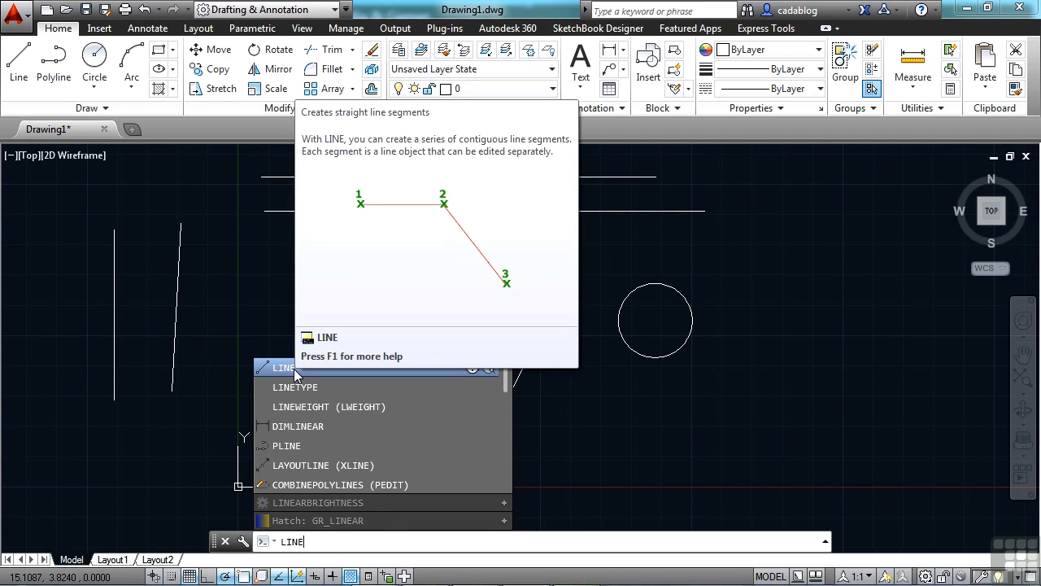
click(296, 373)
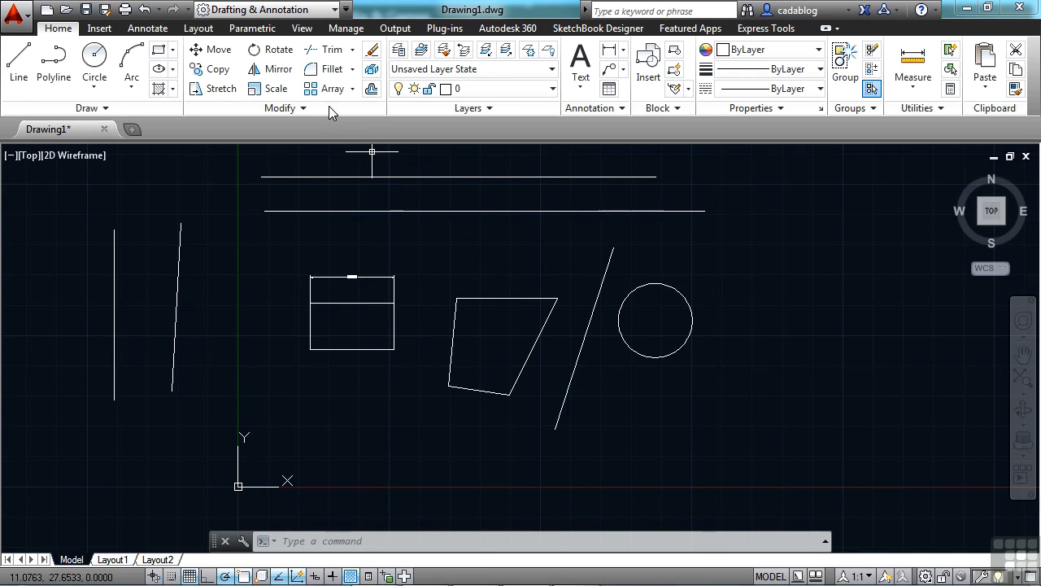
Switch to the AutoCAD Classic workspace and draw a sloping line below the rectangle, descending toward the four-sided shape
click(334, 12)
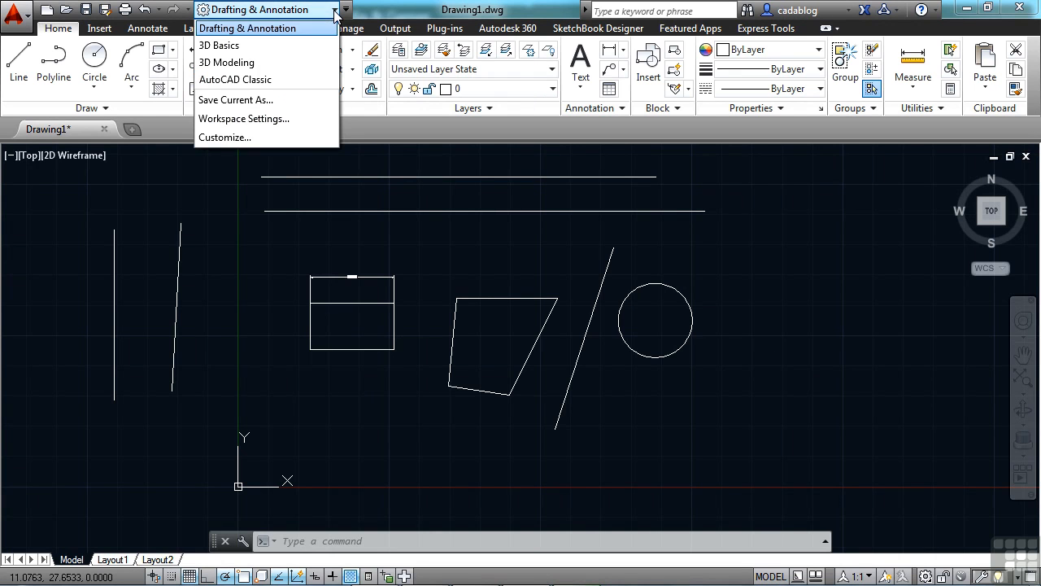
click(269, 83)
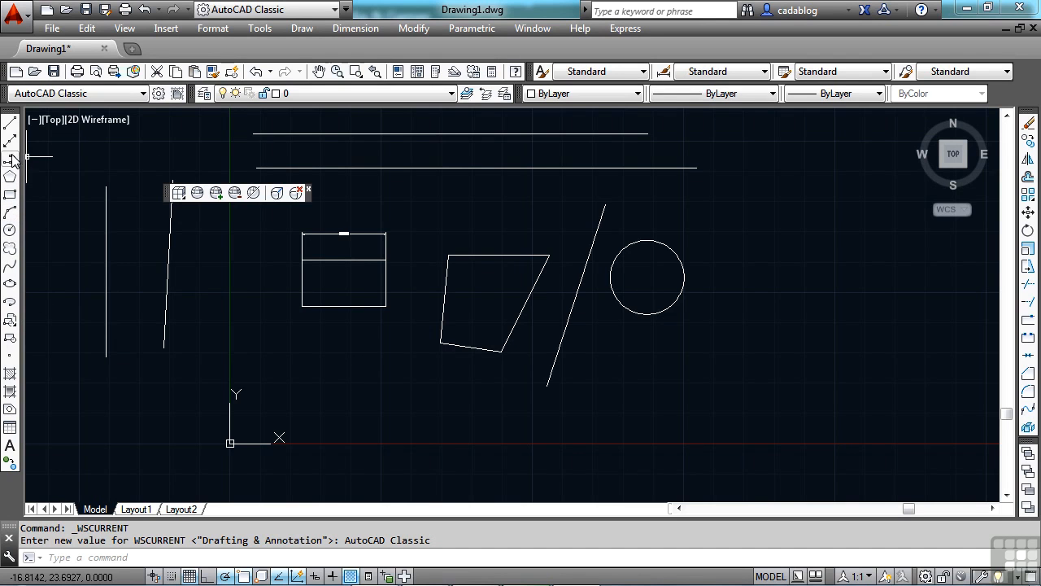
click(11, 124)
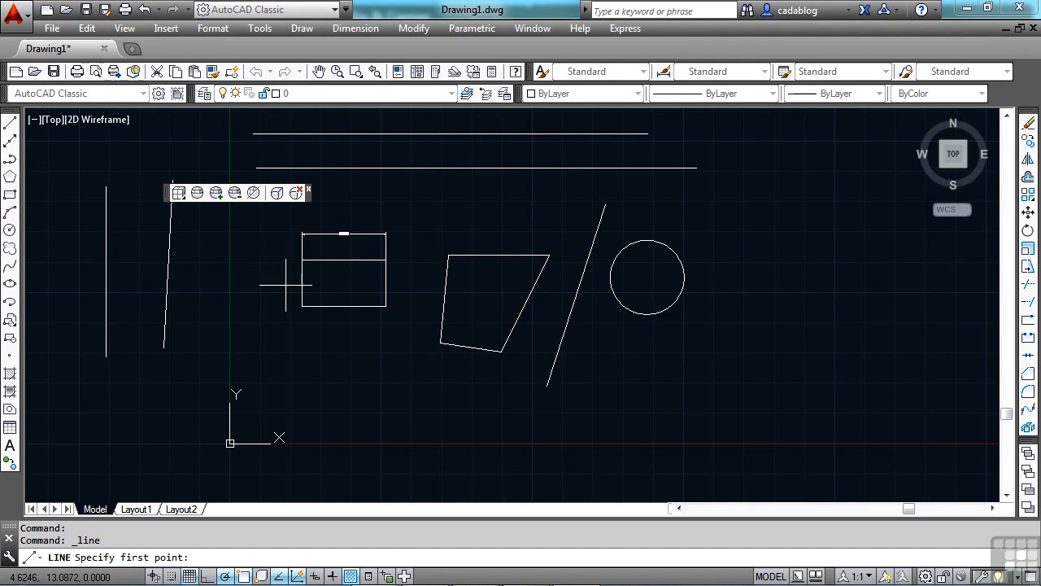
click(268, 323)
click(402, 381)
right_click(471, 396)
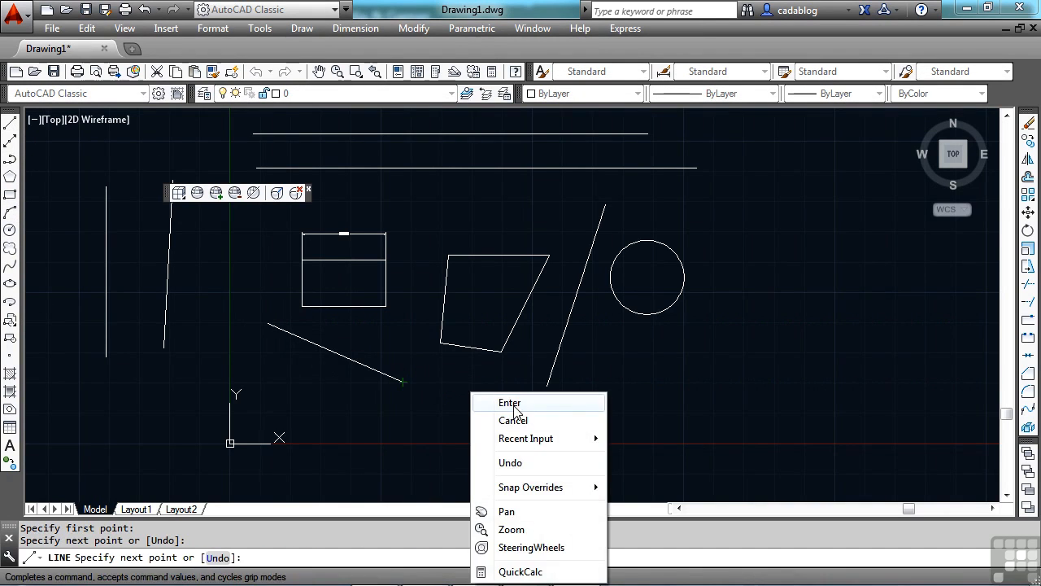
click(508, 400)
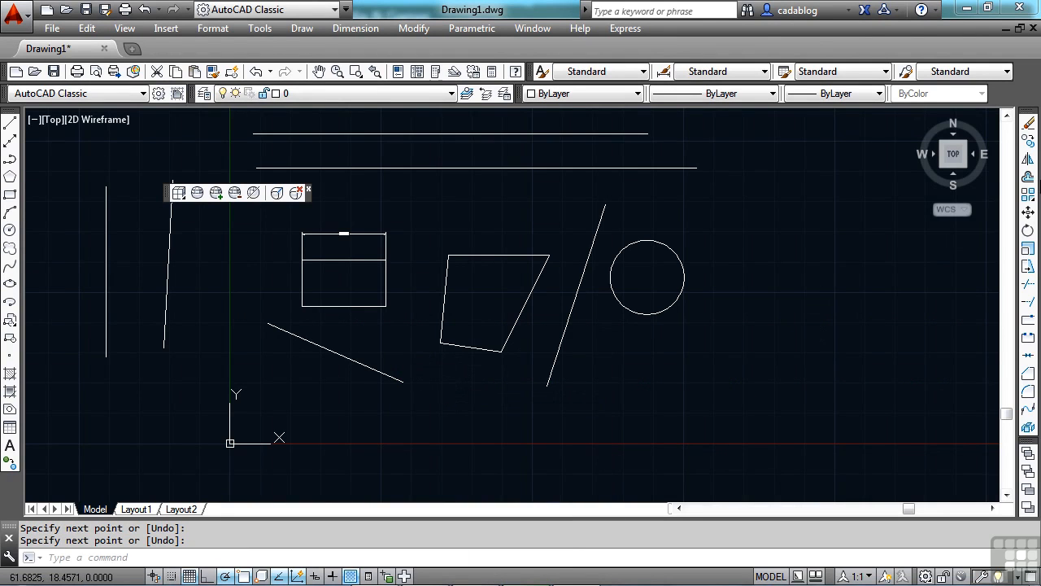
click(1030, 127)
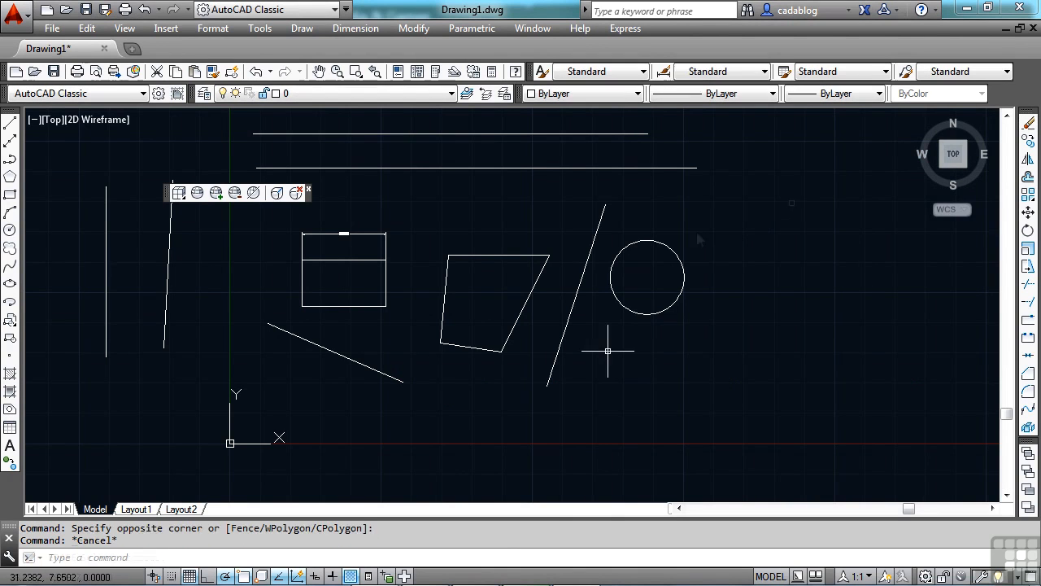
double_click(627, 354)
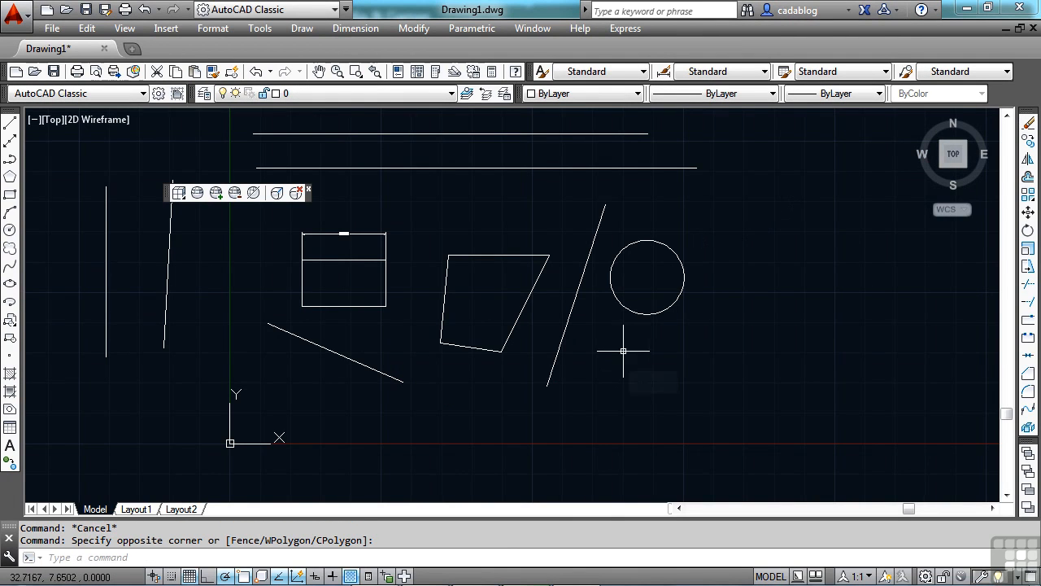
Switch the workspace back to Drafting & Annotation
click(316, 13)
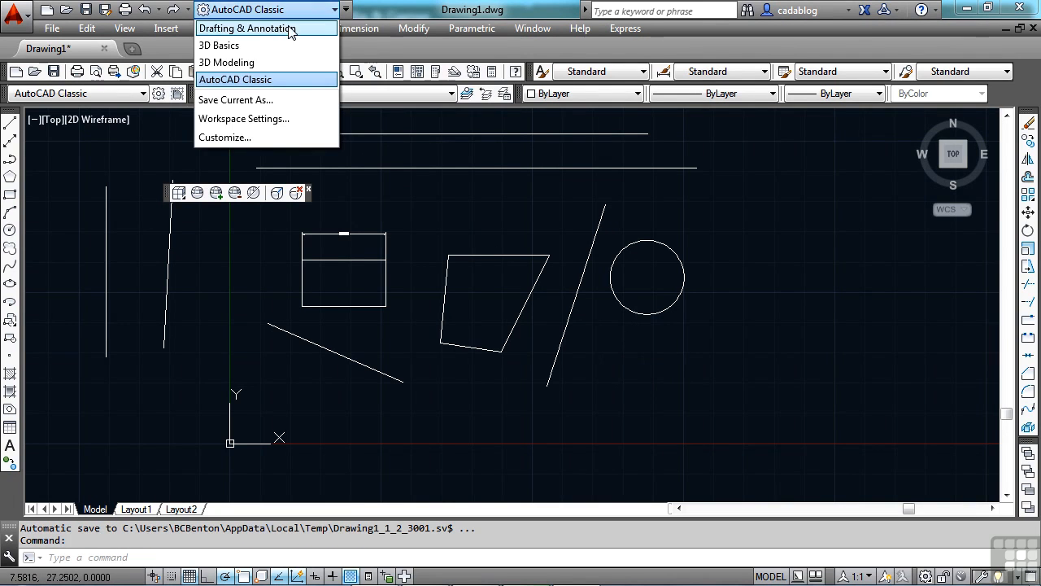
click(283, 29)
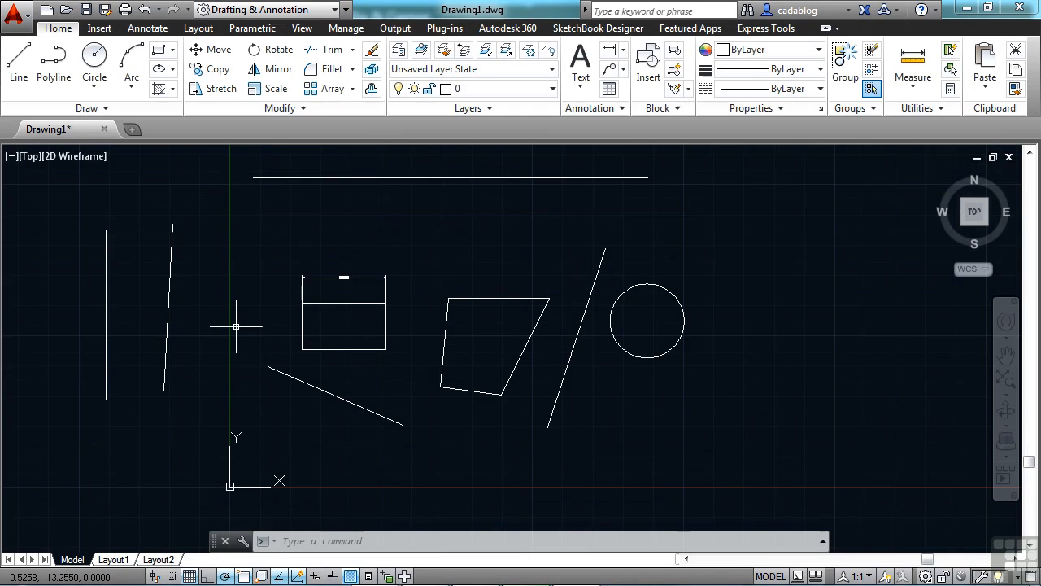